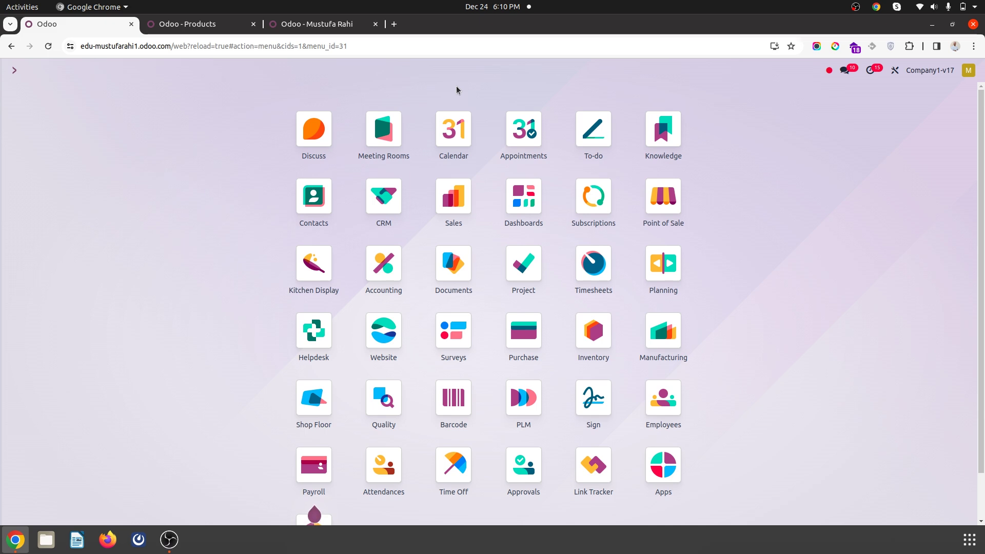
From Acoustic Bloc Screens, start a new product, then go back to the apps home screen.
click(202, 22)
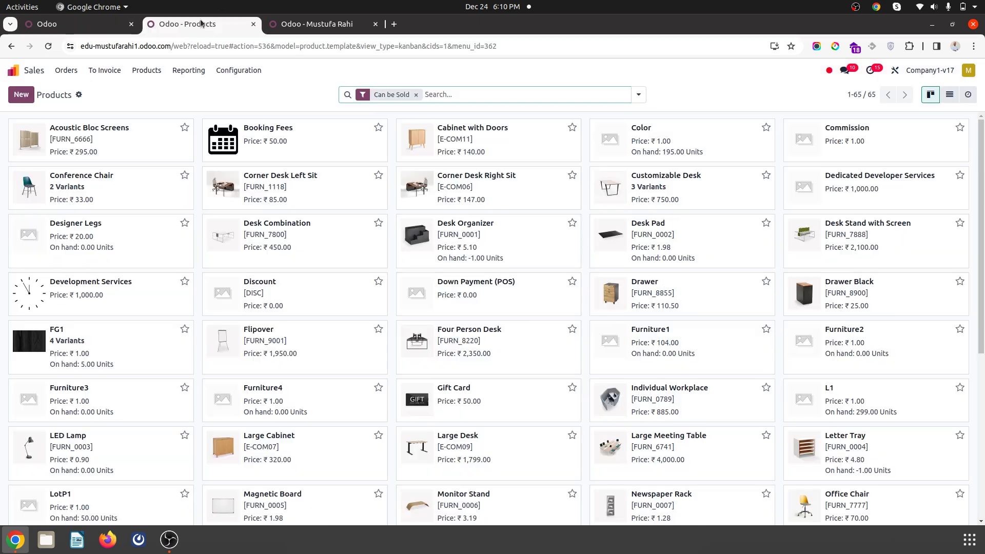
click(144, 155)
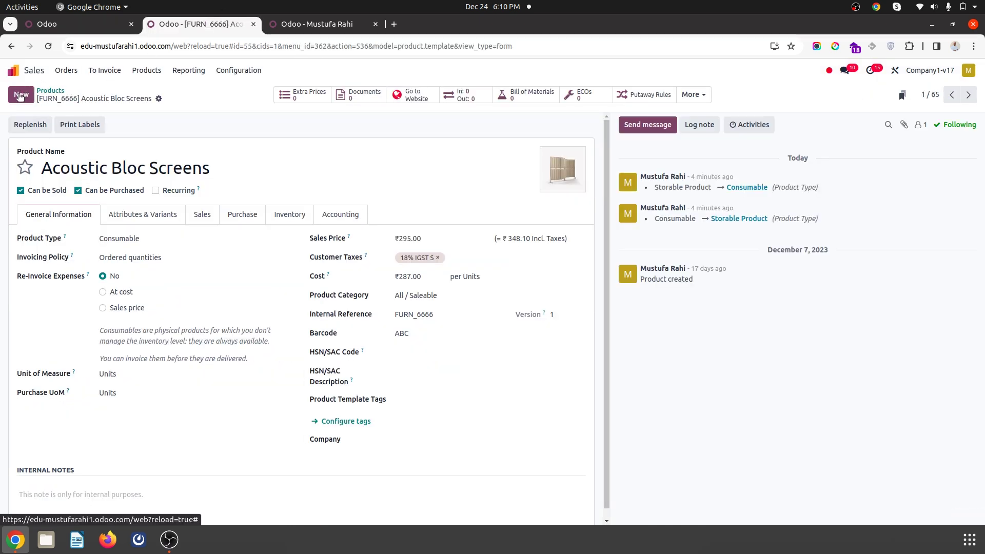
click(22, 96)
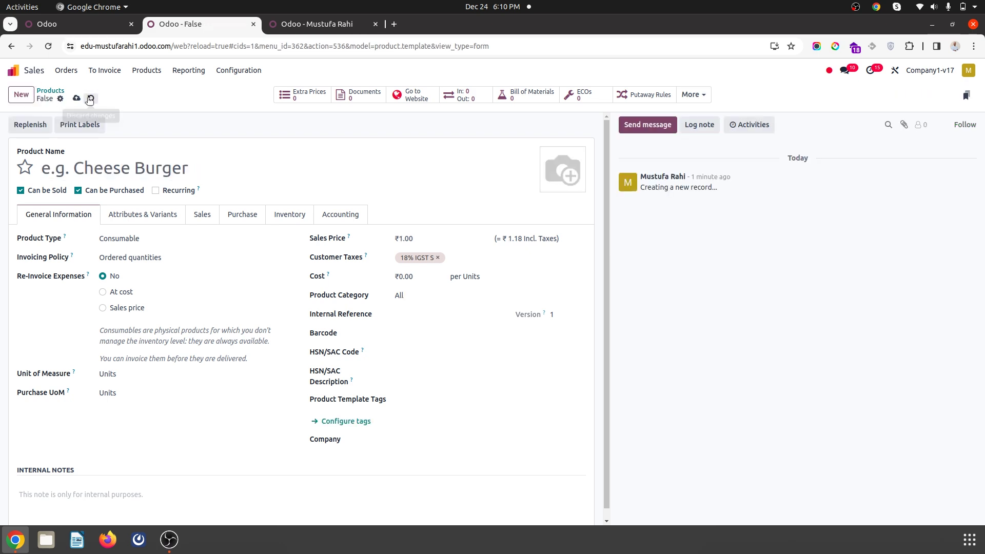
click(50, 91)
click(13, 70)
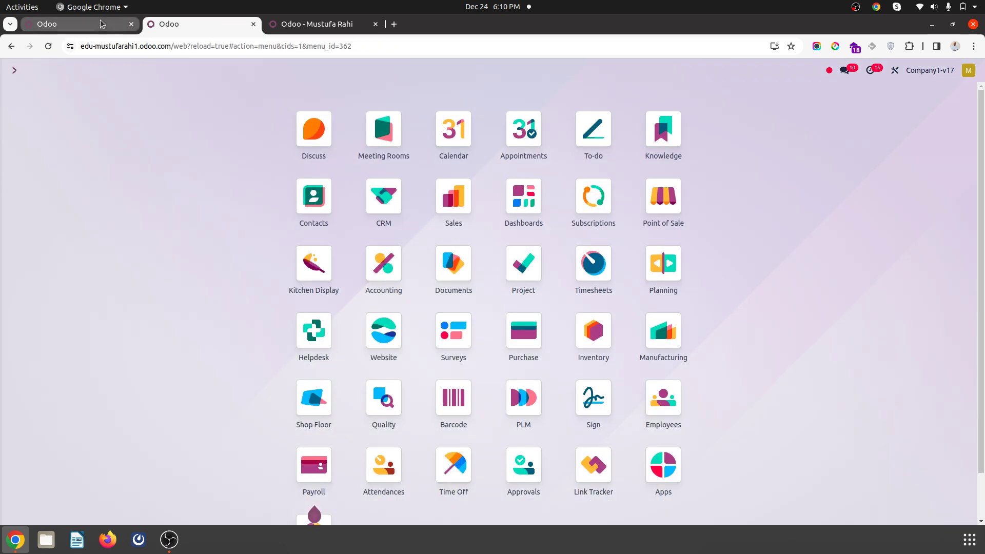
Activate developer mode from the Settings page.
click(77, 24)
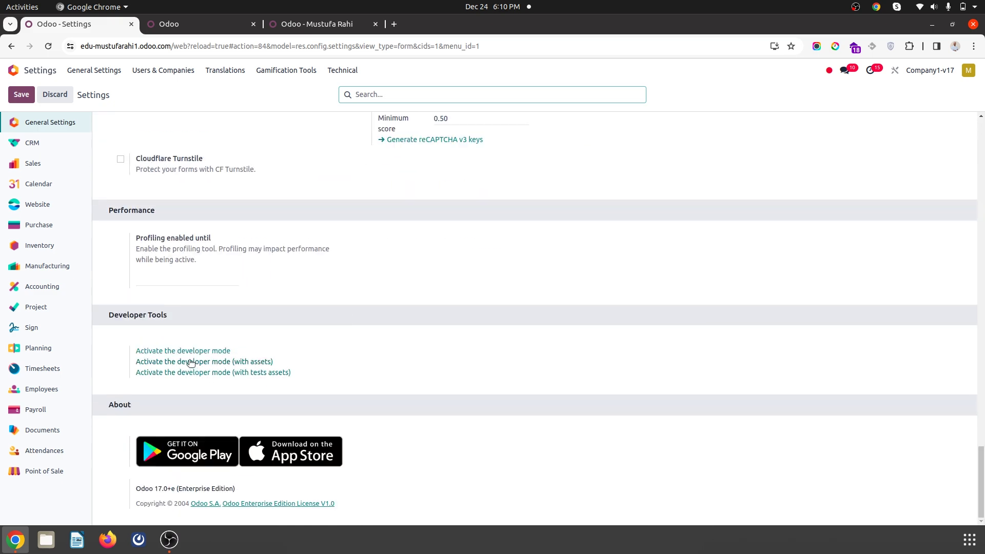
click(185, 351)
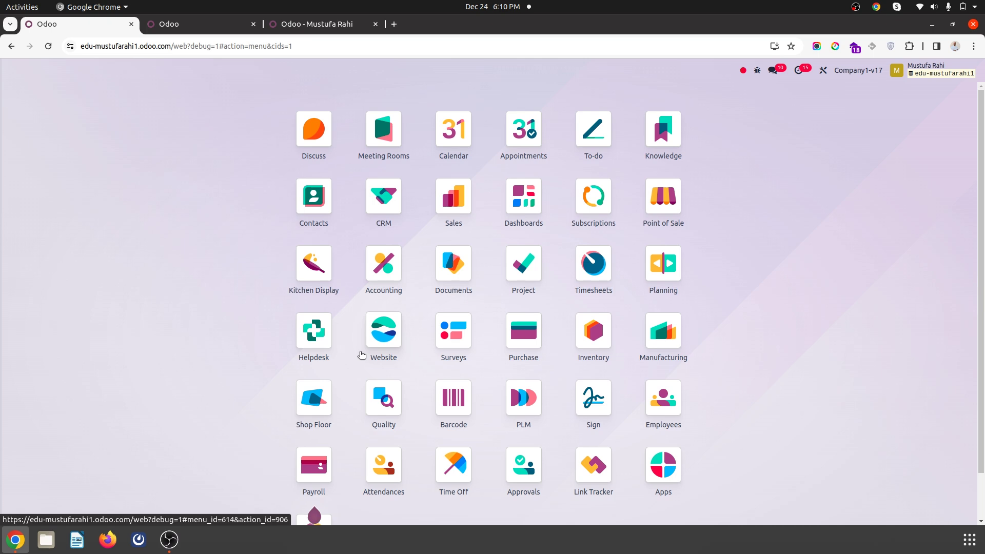
text(email)
key(Escape)
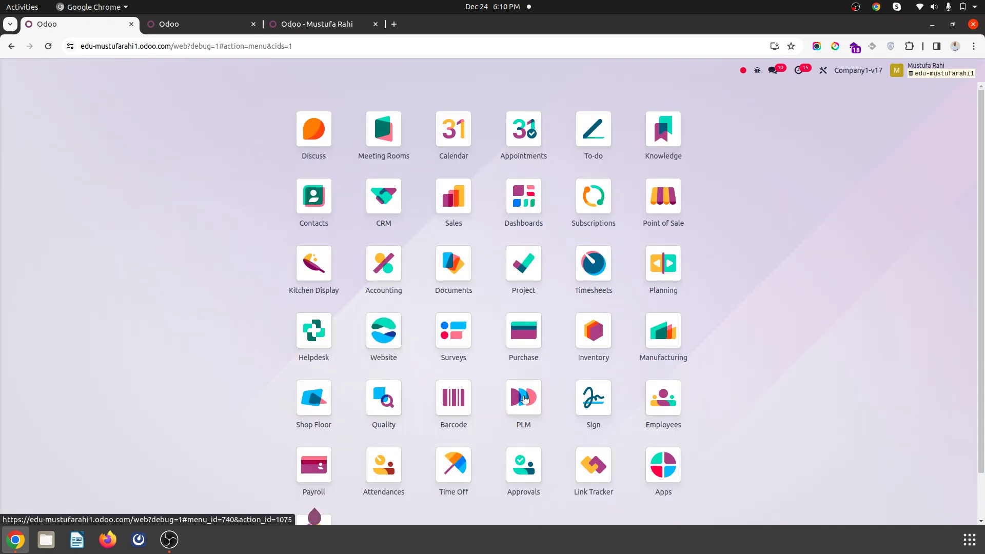
Reopen Settings and expand the Technical menu to find Database Structure.
scroll(524, 399, down, 2)
click(324, 487)
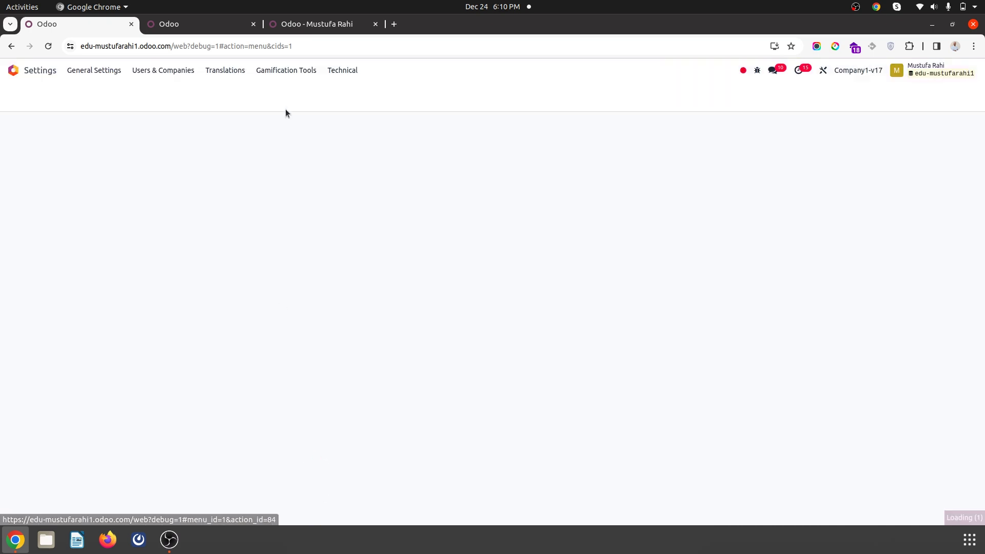
click(351, 72)
scroll(400, 328, down, 10)
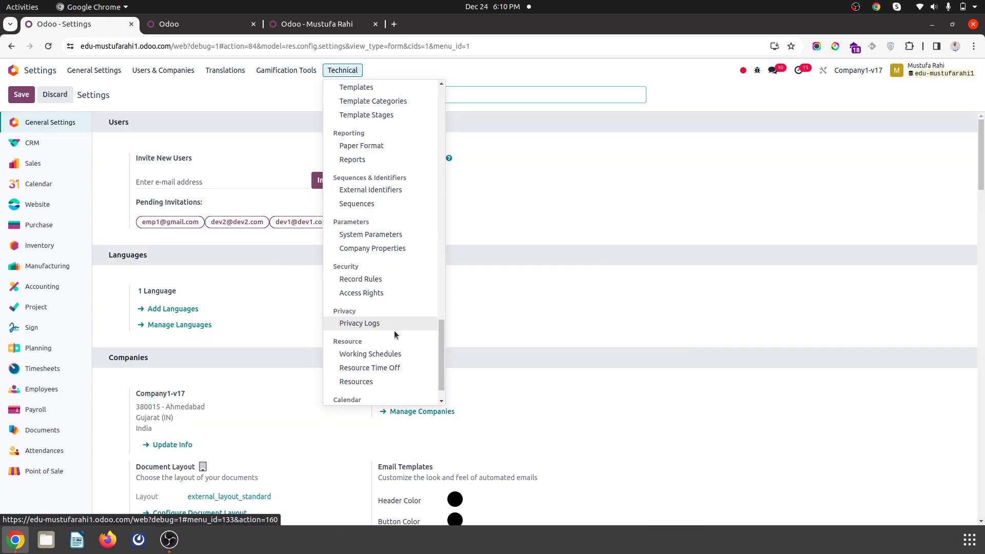
scroll(393, 330, up, 6)
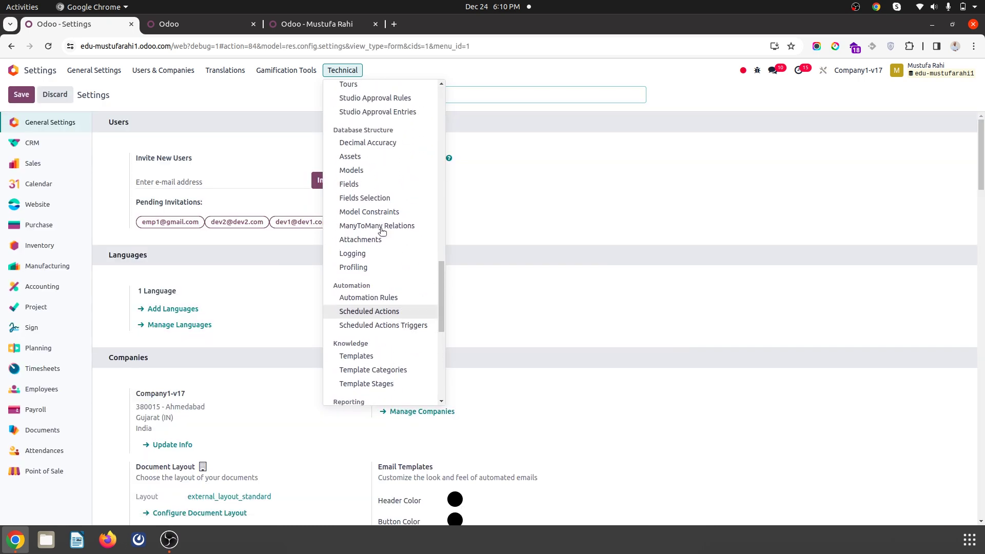
Filter Models by 'product', open product.template and view its Access Rights list.
click(353, 170)
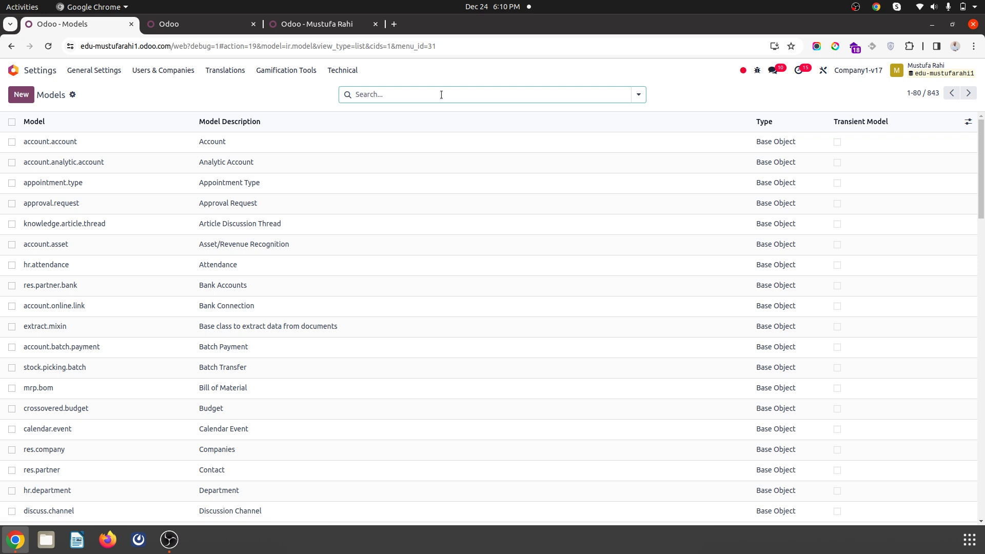
text(product)
key(Return)
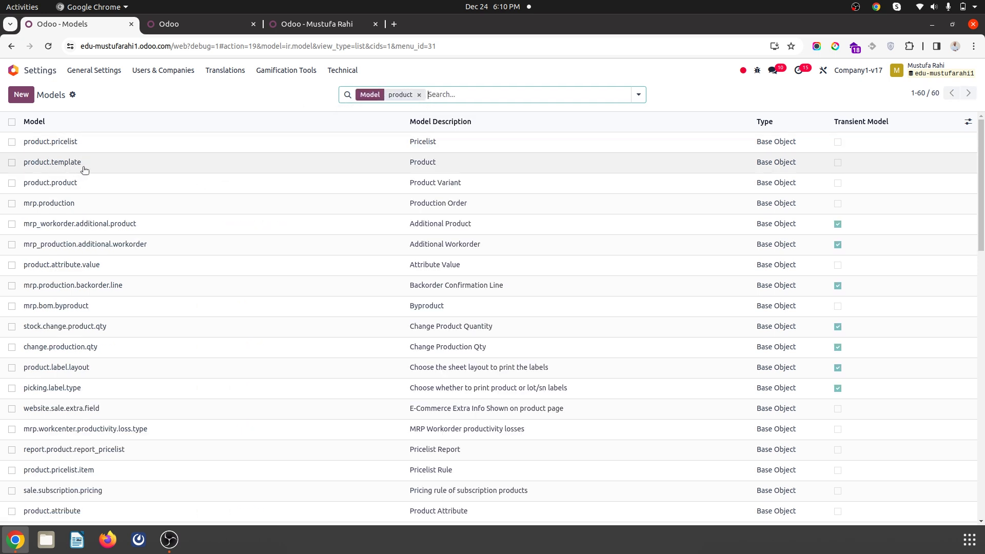
click(103, 167)
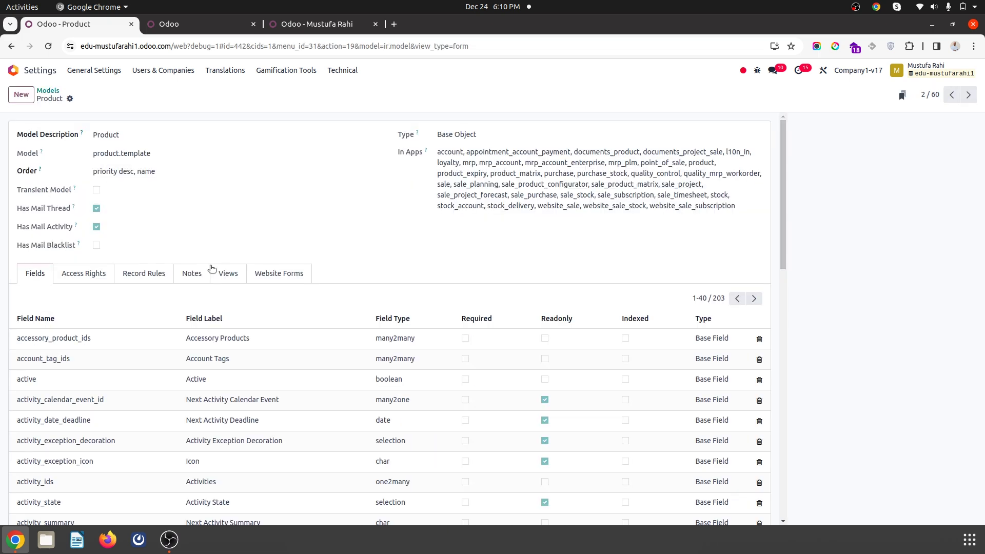
scroll(358, 341, down, 5)
scroll(200, 216, up, 5)
click(87, 271)
scroll(471, 297, down, 5)
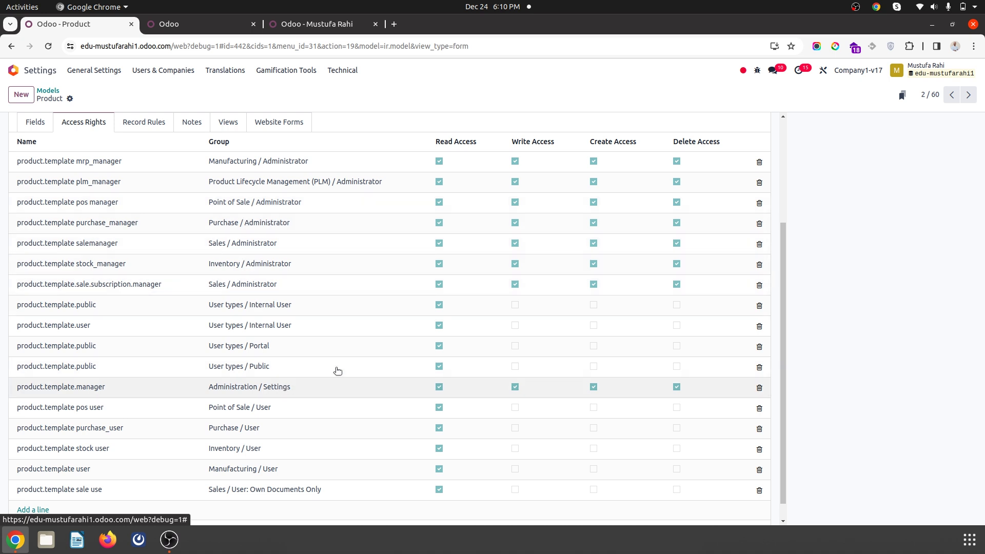
On Product Variant, clear Create Access for all eight manager and administrator groups, then save.
click(967, 94)
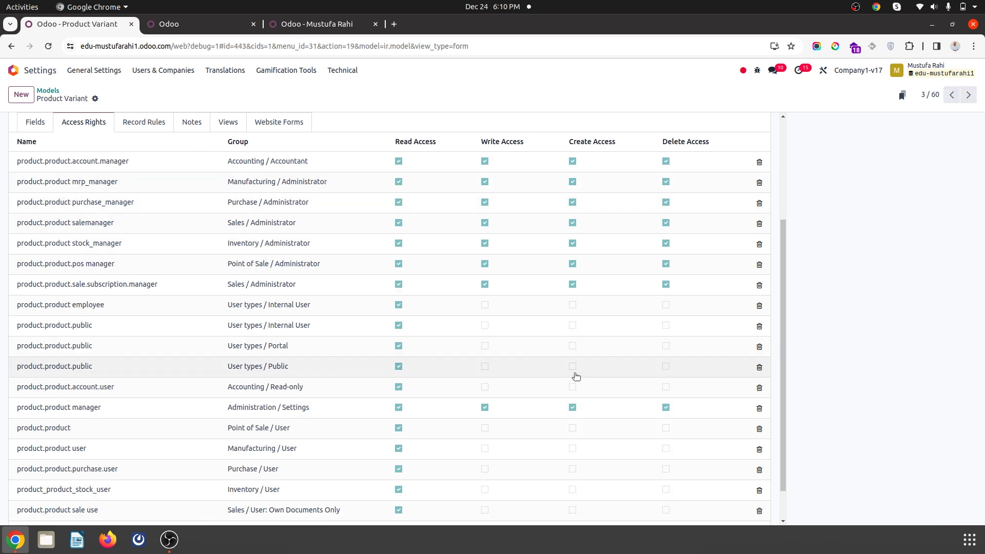
click(573, 161)
click(572, 182)
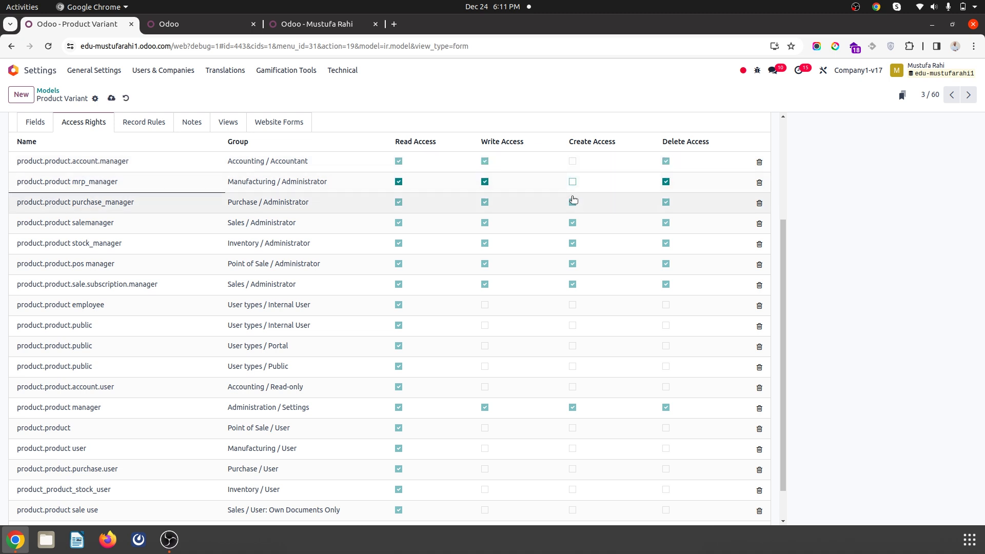
click(572, 202)
click(572, 223)
click(573, 243)
click(572, 264)
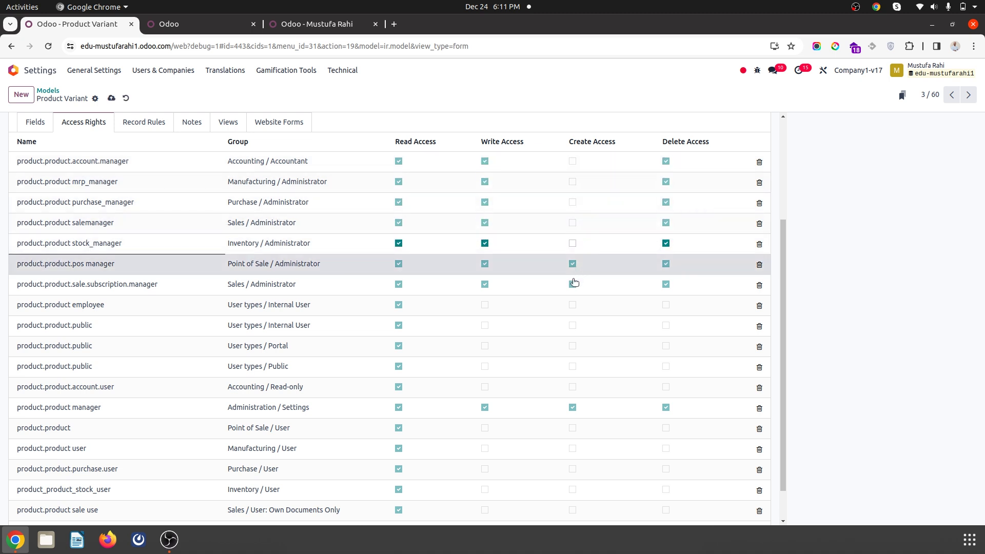
click(572, 284)
click(572, 407)
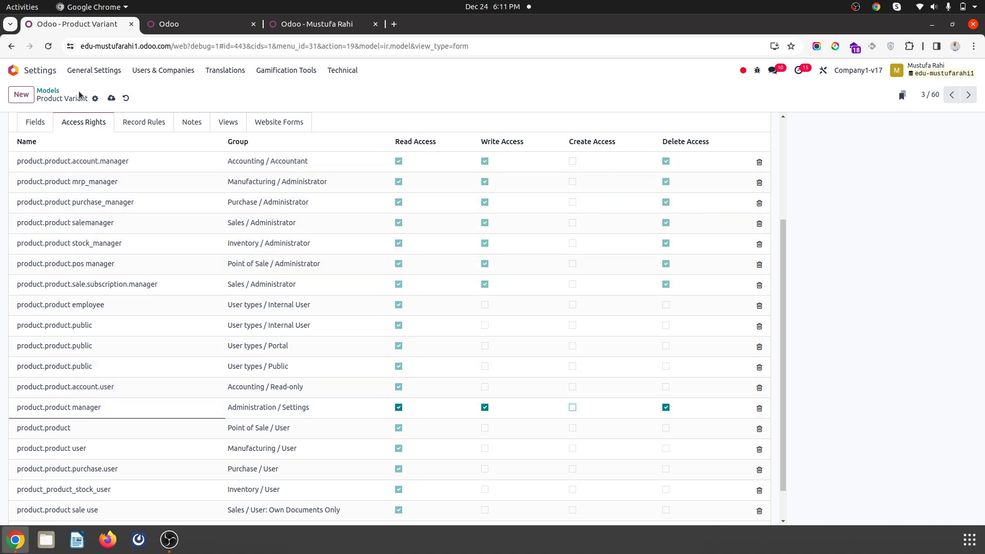
click(111, 98)
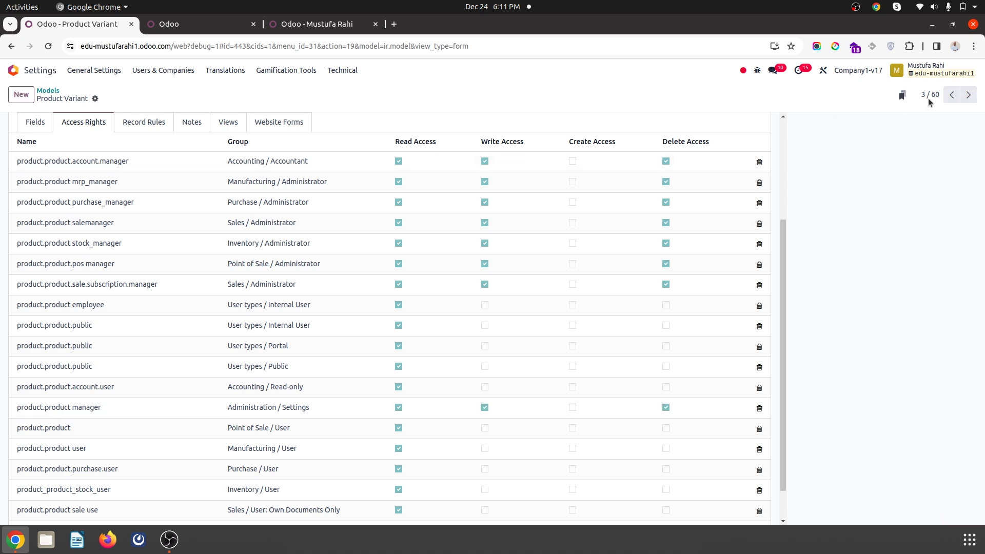
On the Product model, clear Create Access for all eight manager and administrator groups, then save.
click(951, 95)
click(572, 161)
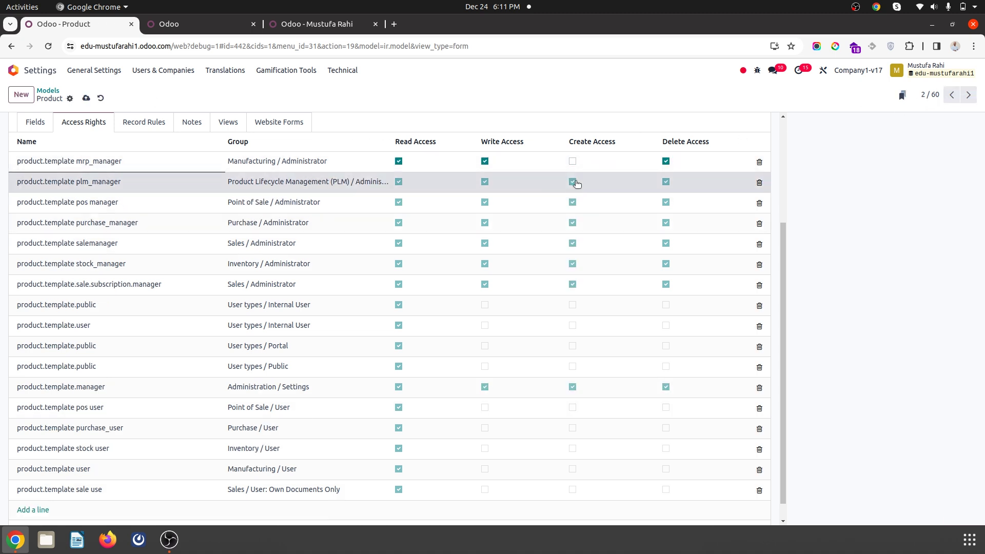
click(572, 181)
click(572, 202)
click(572, 223)
click(572, 243)
click(572, 264)
click(572, 284)
click(572, 387)
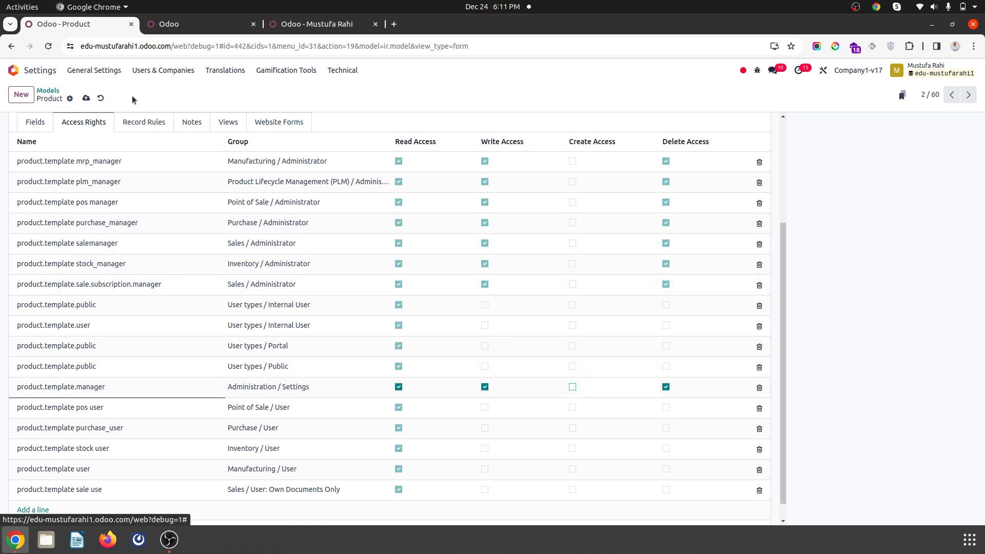
click(86, 98)
Reload the Sales tab and open Acoustic Bloc Screens, now without a New button.
click(169, 24)
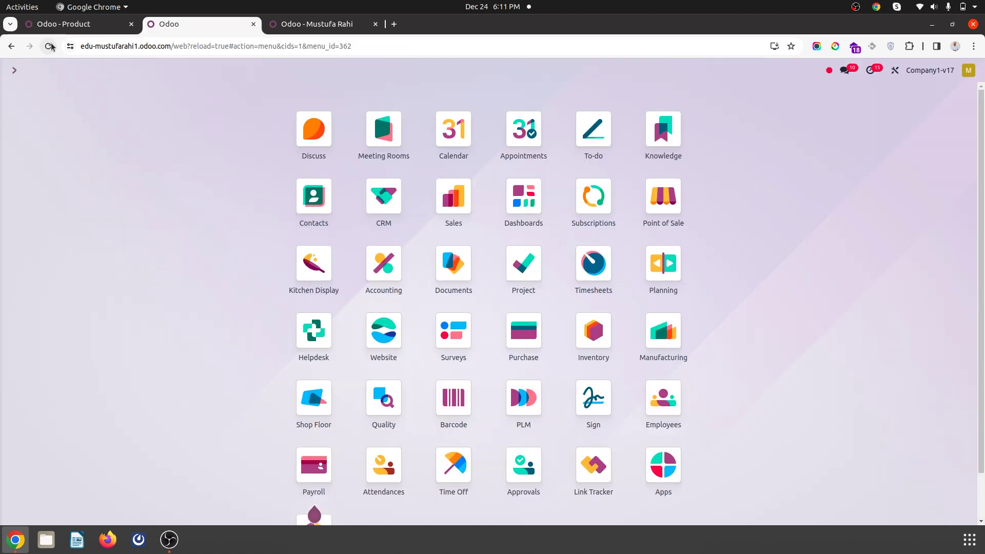
click(49, 46)
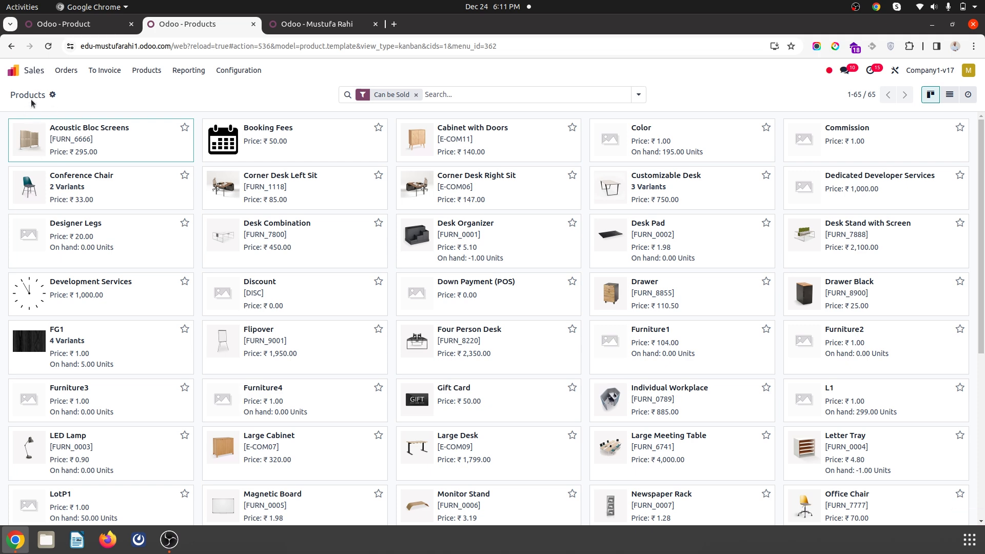
key(Return)
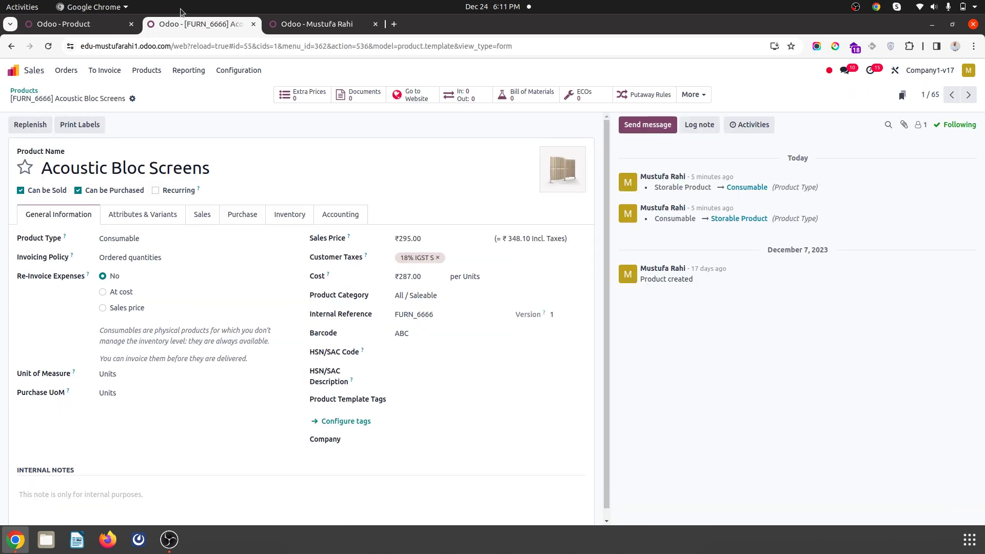
Add and save a 'Product Creation Rights' line for Technical / Product Create with read, write, create, delete.
click(94, 29)
scroll(60, 496, down, 1)
click(34, 490)
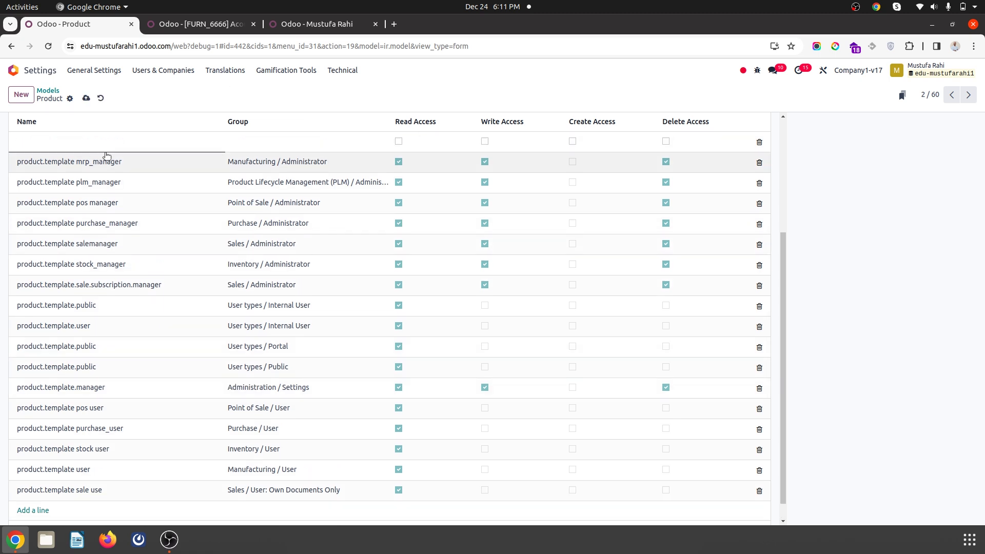
text(Product Creation R)
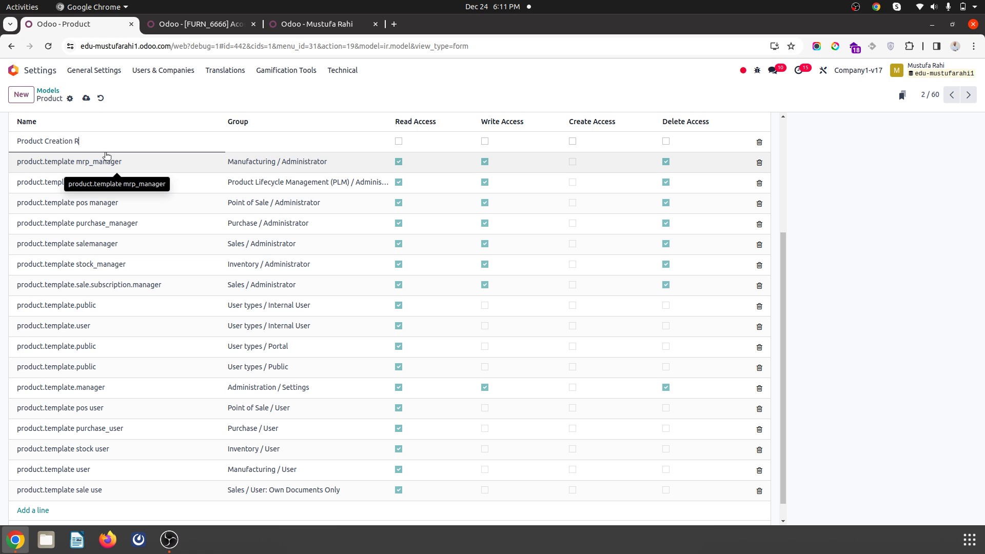
text(techni)
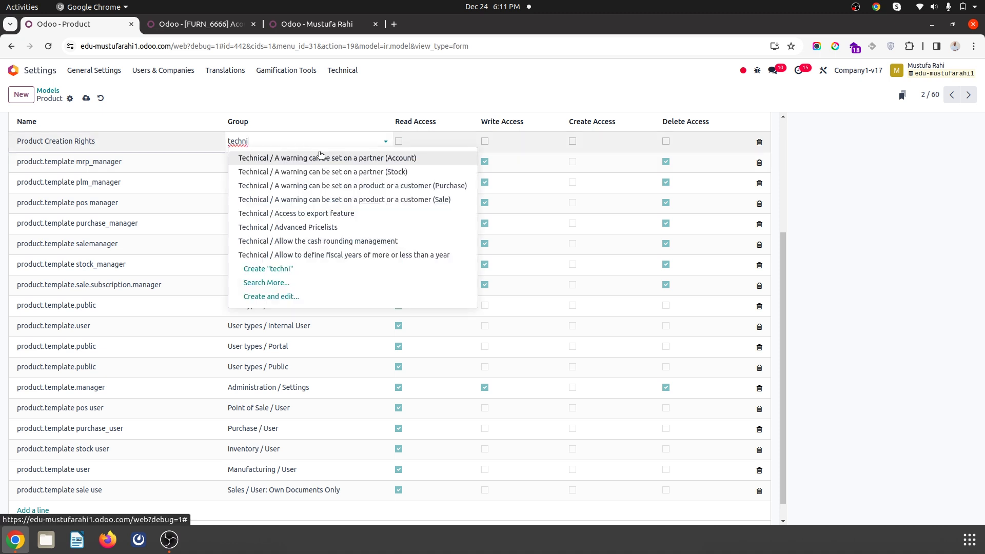
text(cal / p)
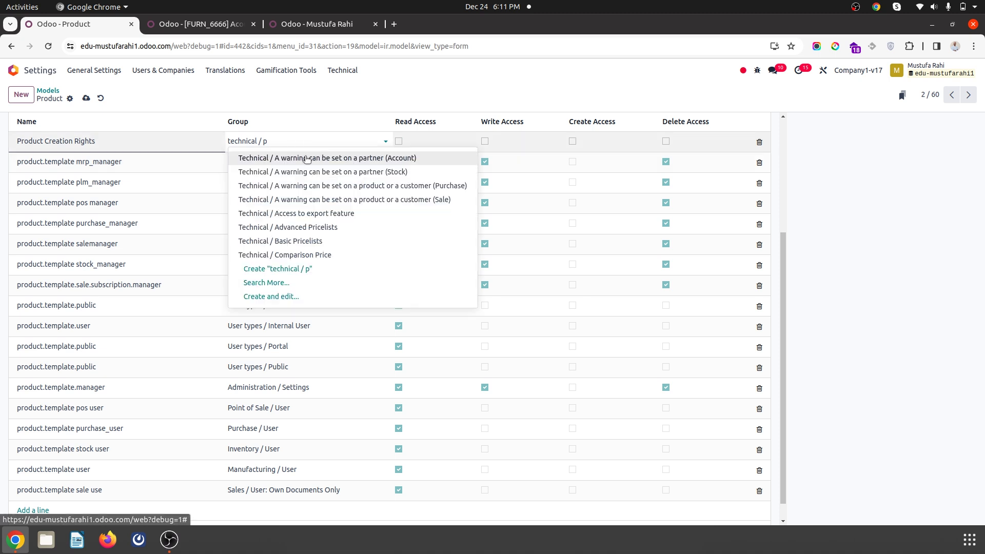
text(ro)
click(318, 240)
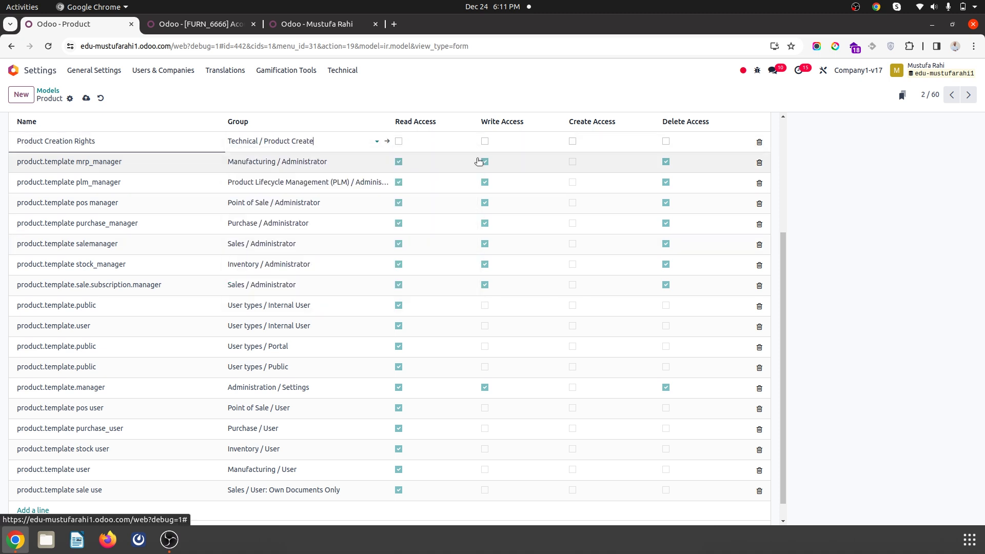
click(408, 146)
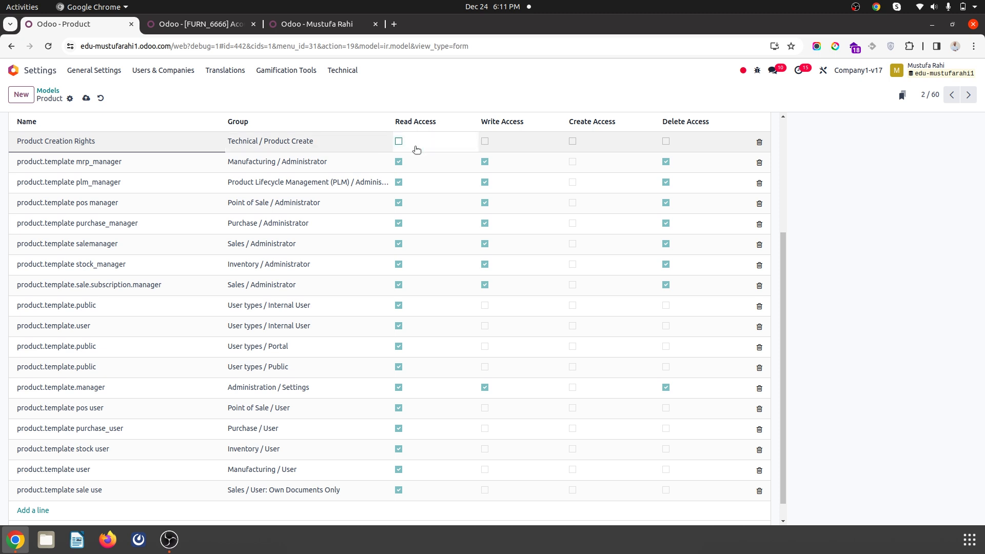
click(484, 142)
click(573, 143)
click(666, 142)
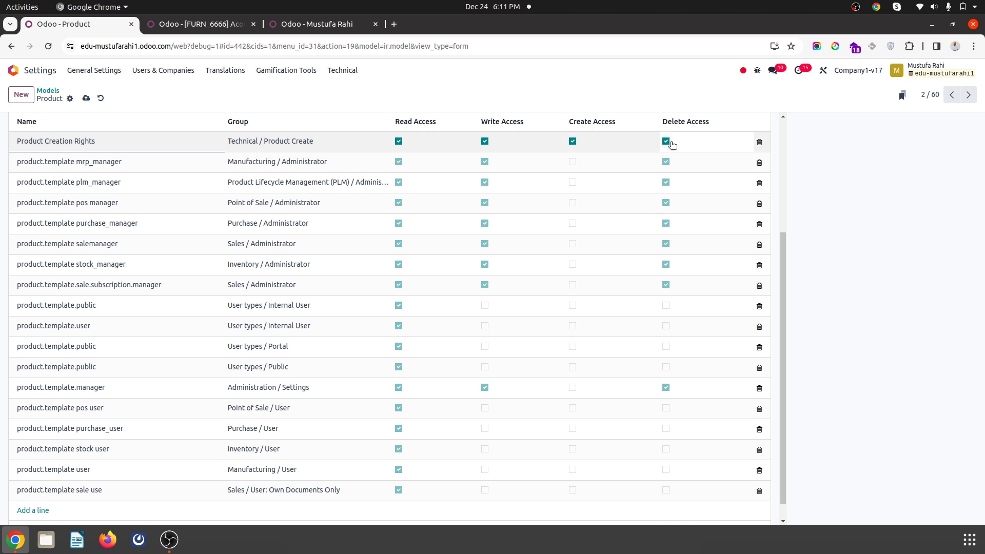
click(86, 98)
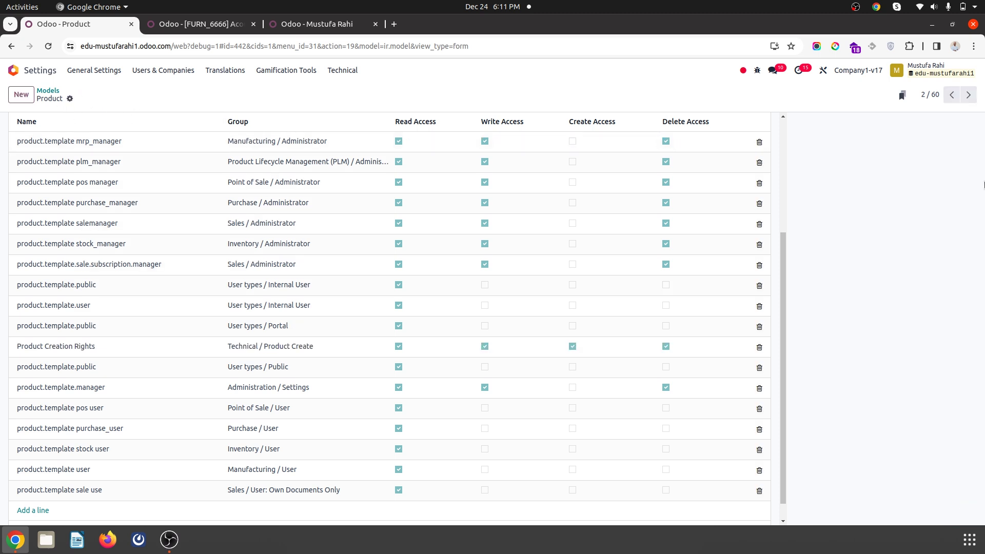
On Product Variant, add and save a 'Product Create' line for Technical / Product Create with full access.
click(968, 95)
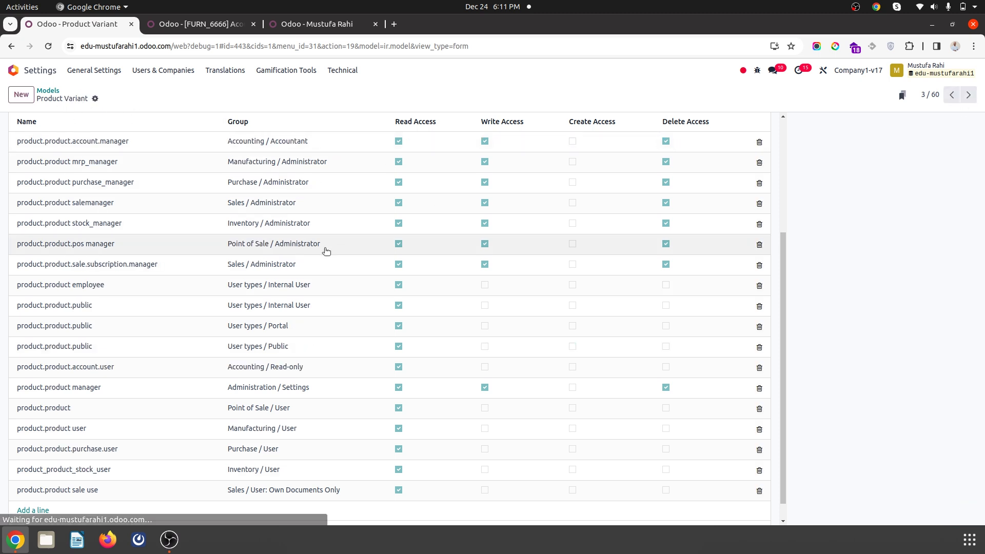
scroll(167, 417, down, 1)
click(34, 491)
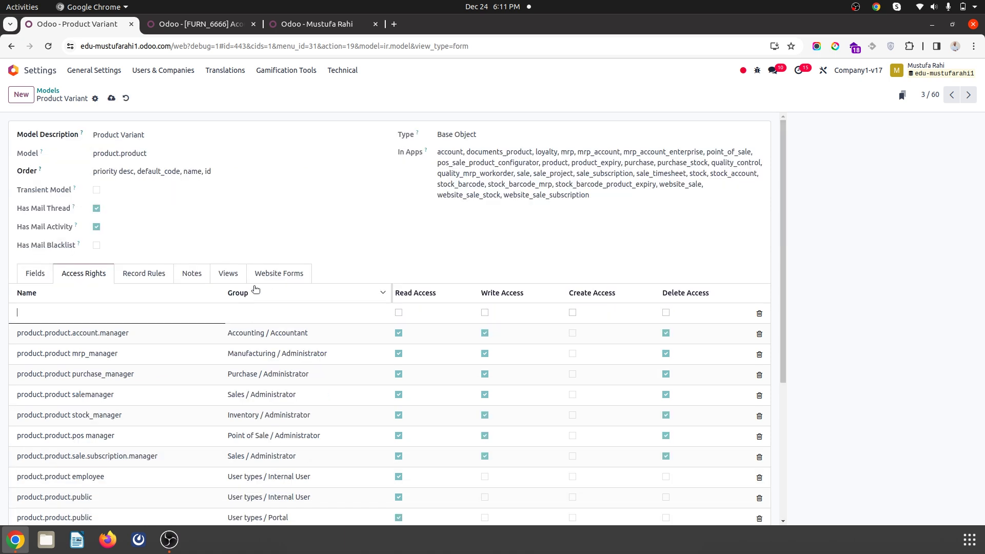
text(Product Create)
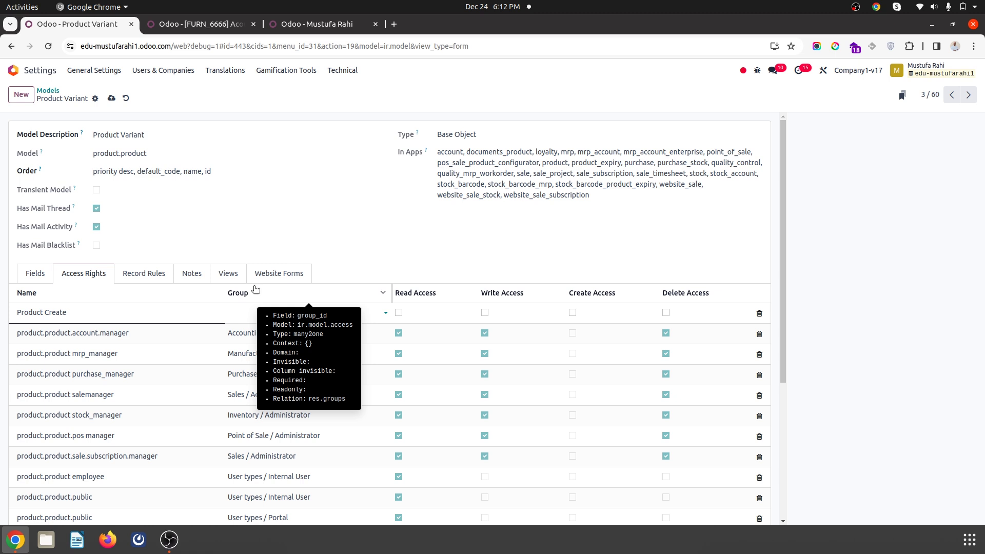
text(podu)
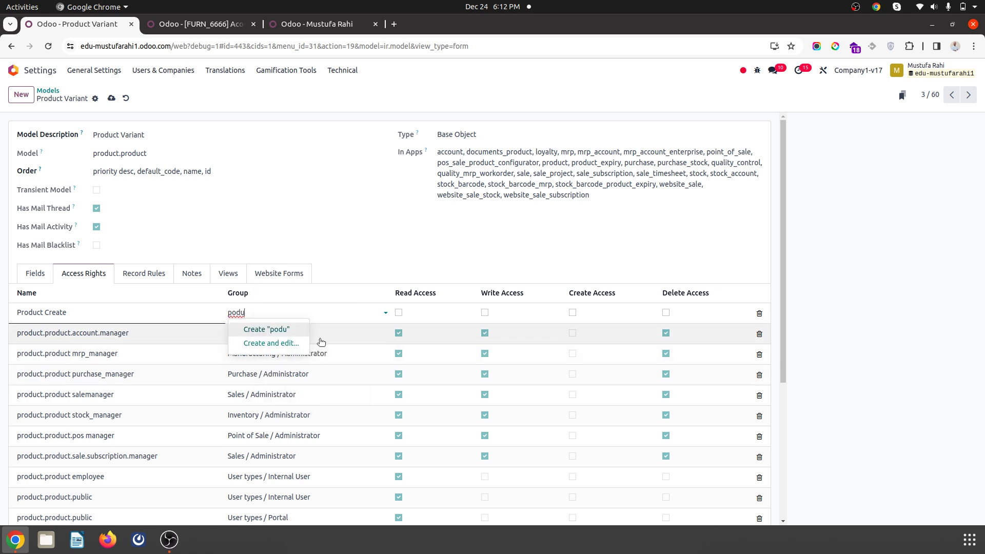
text(rod)
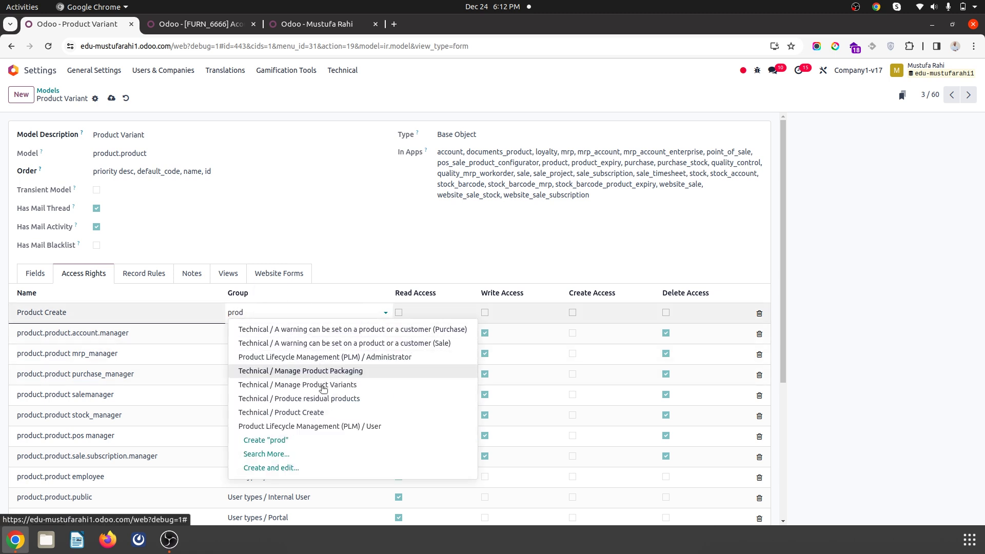
click(324, 413)
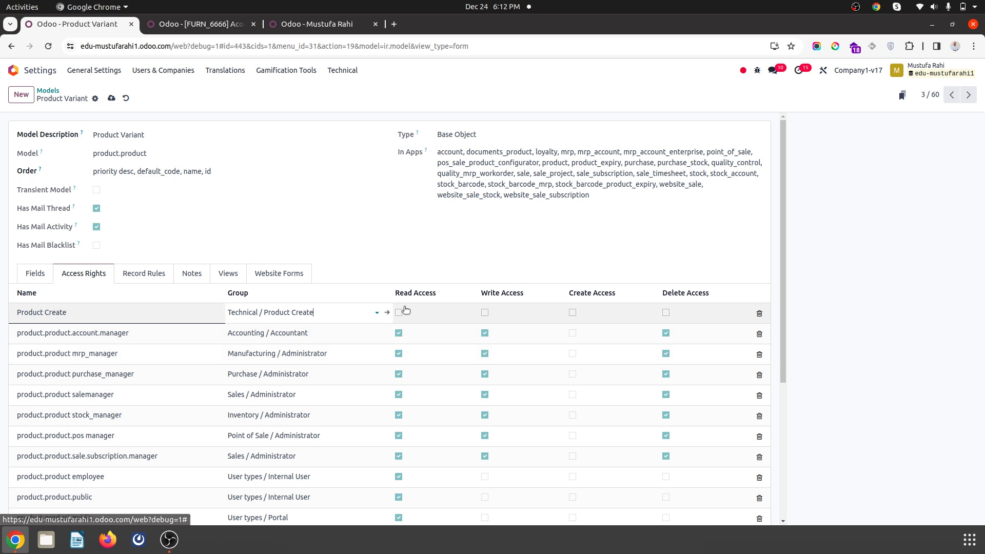
click(483, 312)
click(572, 313)
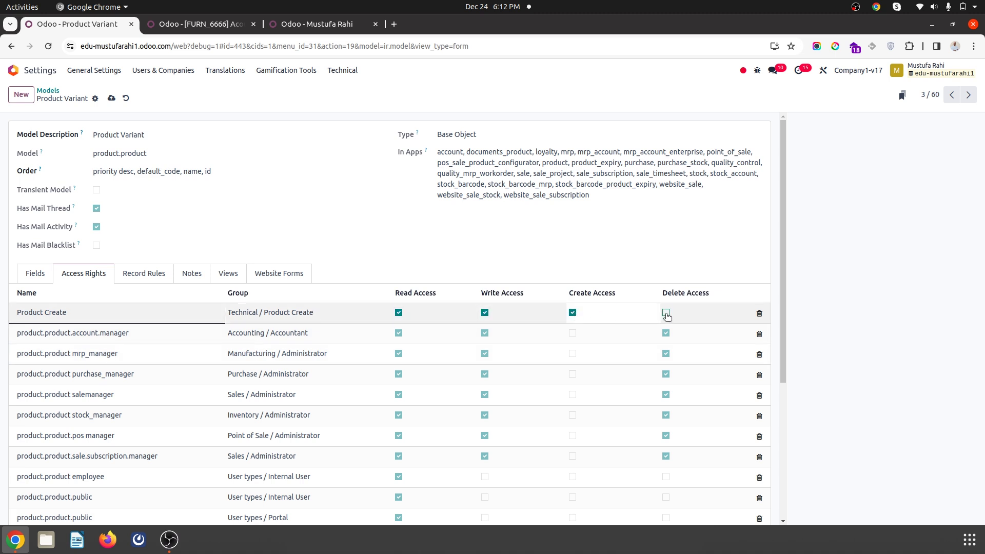
click(665, 312)
click(112, 98)
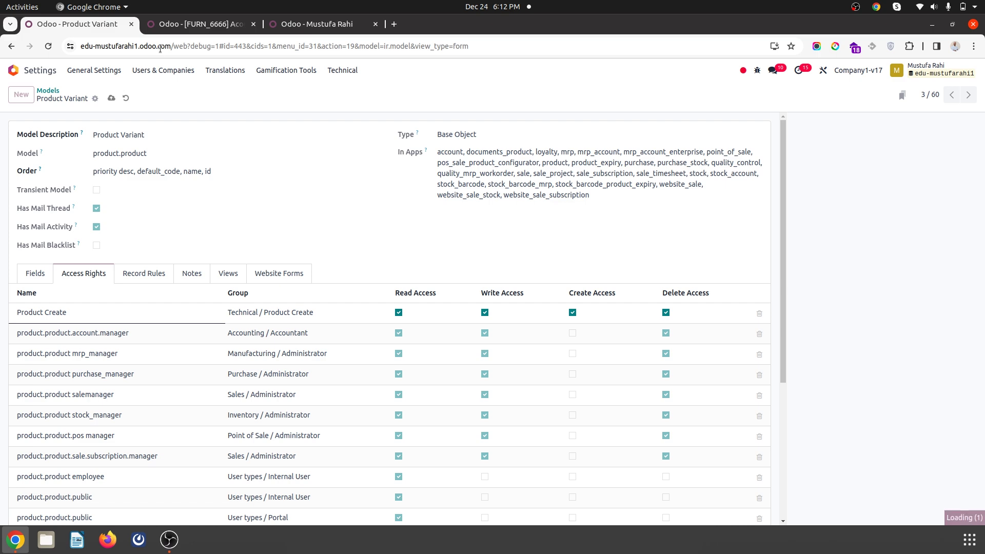
Open the chosen user from the Users list and scroll to the Technical groups showing Product Create.
click(316, 24)
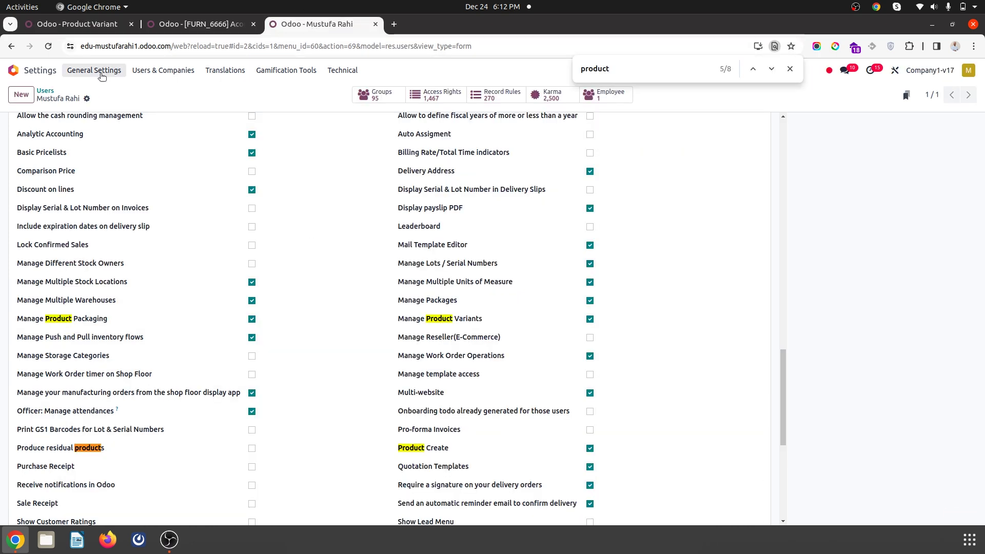
click(45, 91)
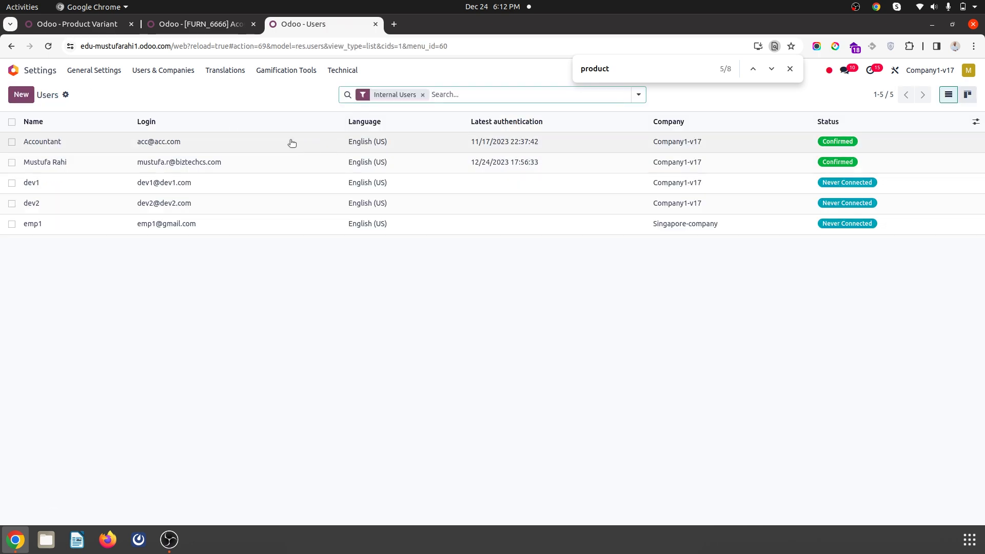
click(293, 163)
scroll(414, 331, down, 20)
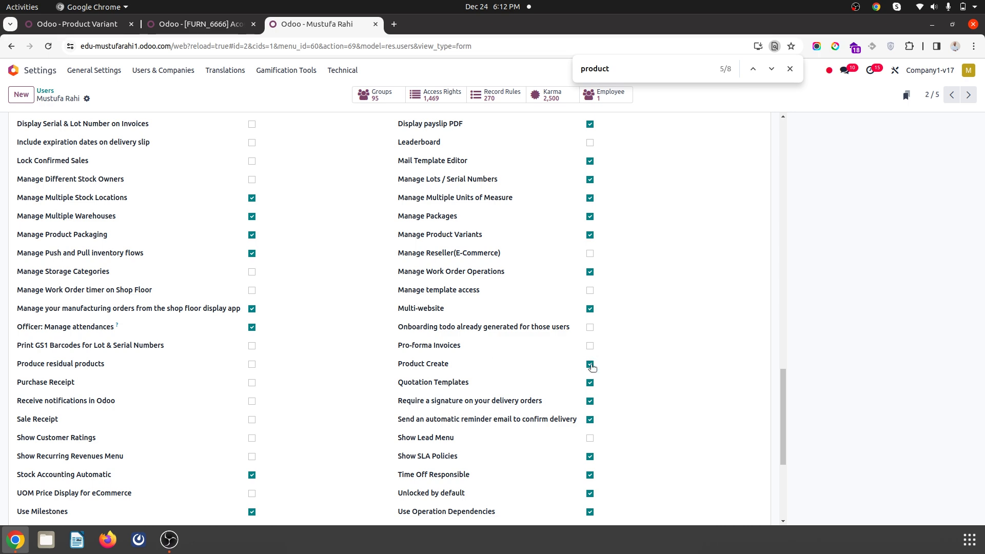
Reload the product page, confirm a new product can be started, then return to the user's settings.
click(200, 24)
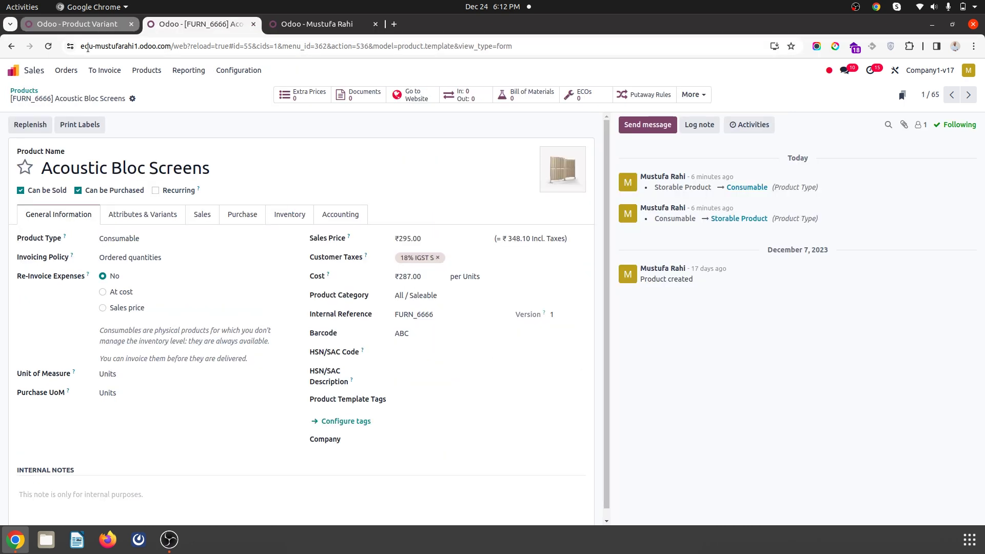
click(54, 47)
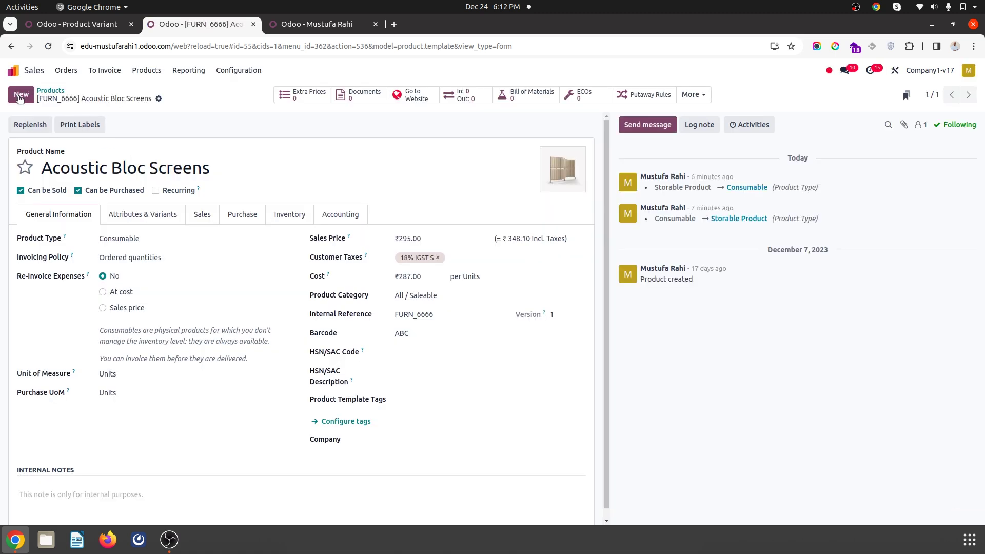
click(20, 96)
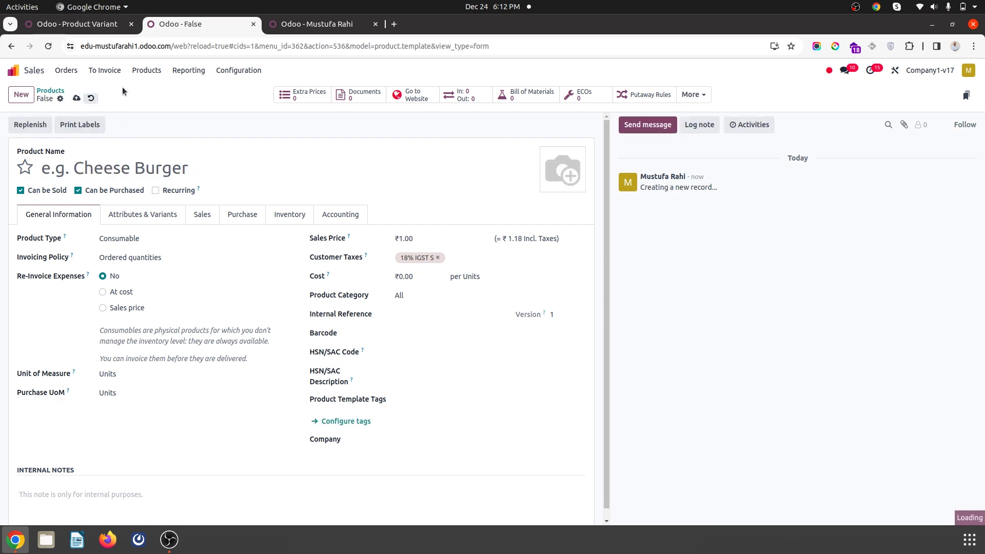
click(91, 98)
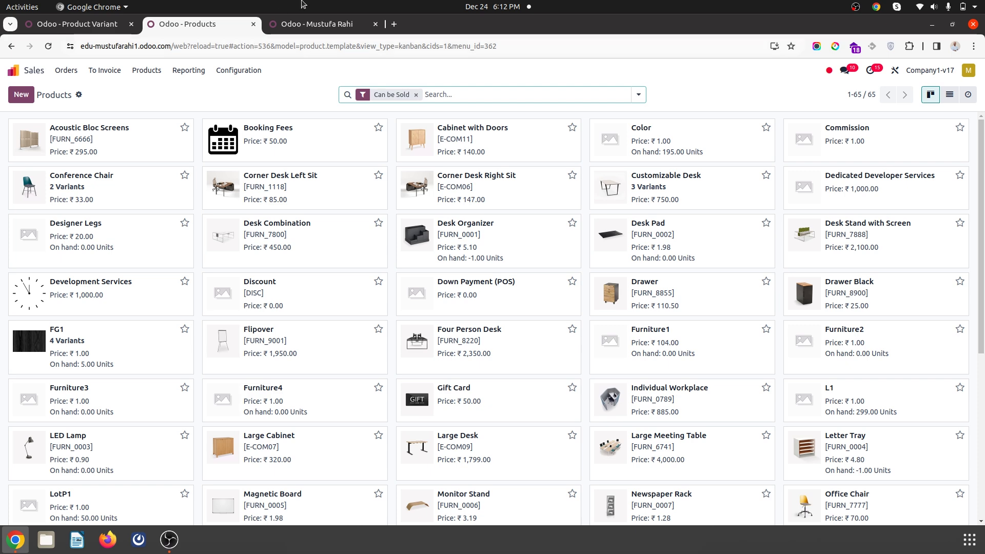
click(308, 24)
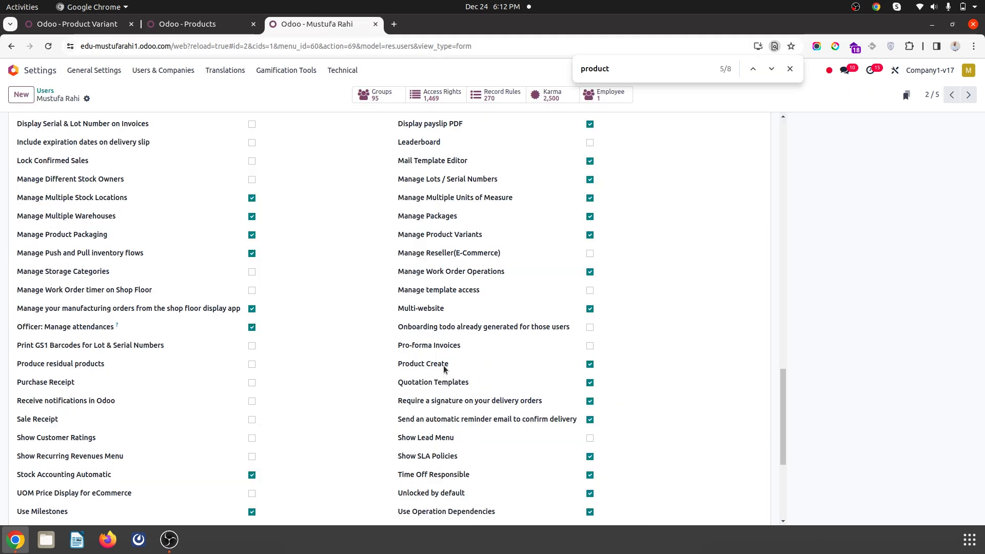
Close the browser's find bar for 'product' and scroll the user form back to the top.
click(789, 68)
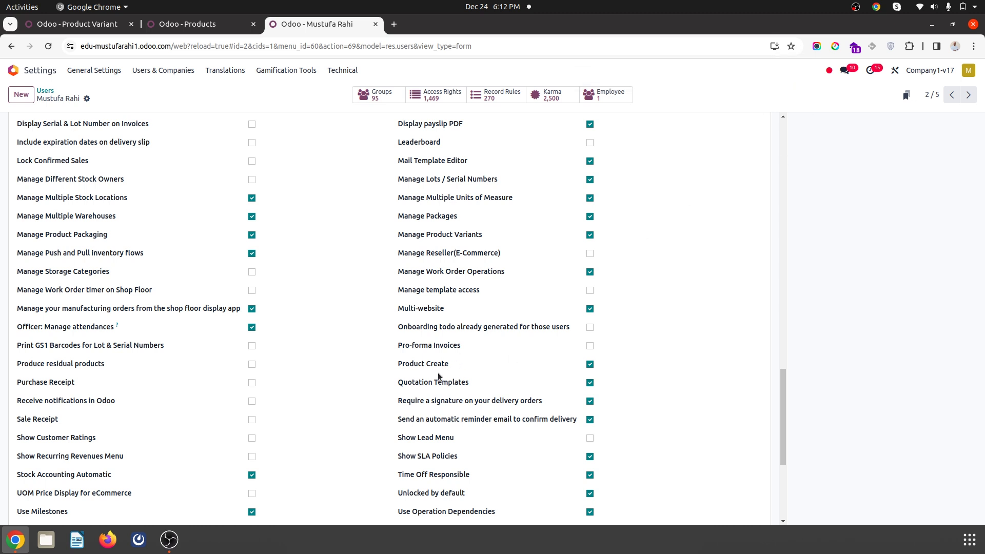
scroll(415, 353, up, 20)
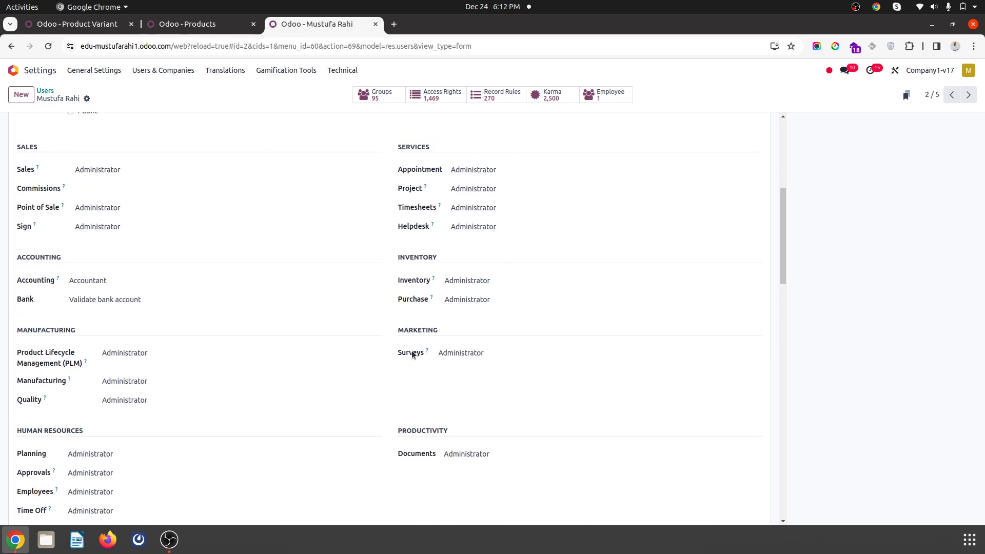